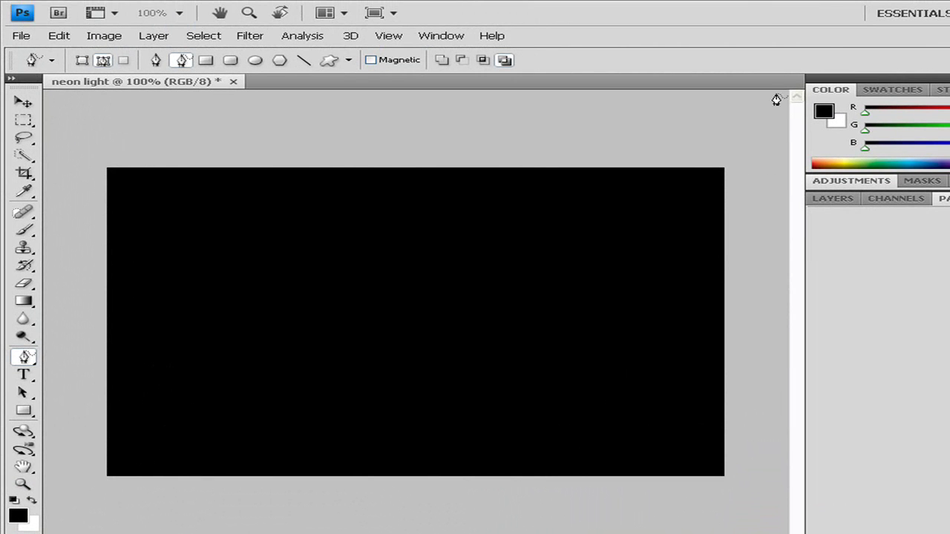
Step: Create a new layer named 'lights' above the Background
click(852, 200)
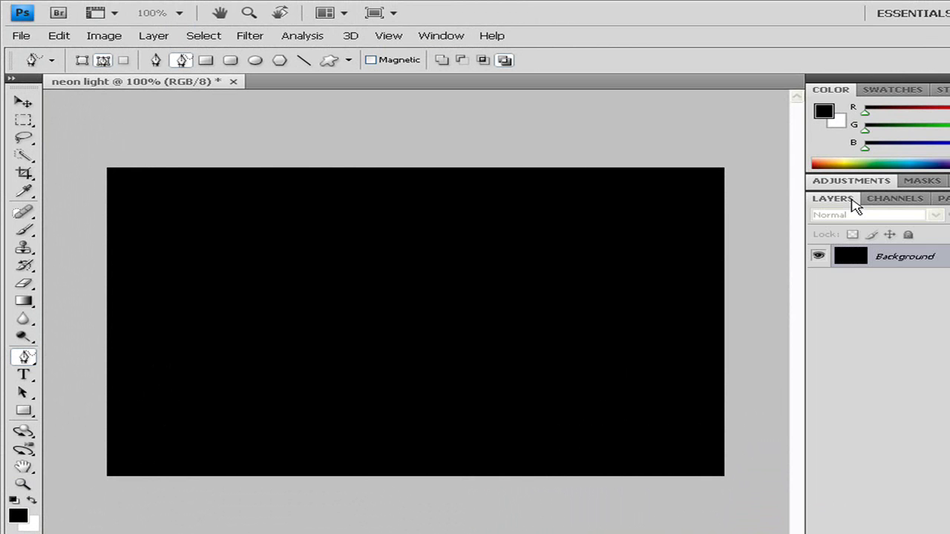
key(ctrl+shift+n)
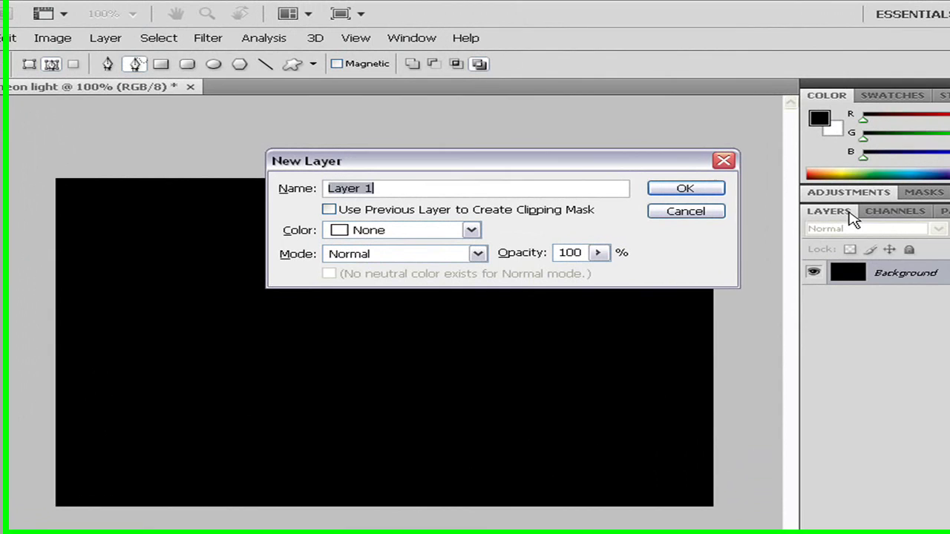
text(li)
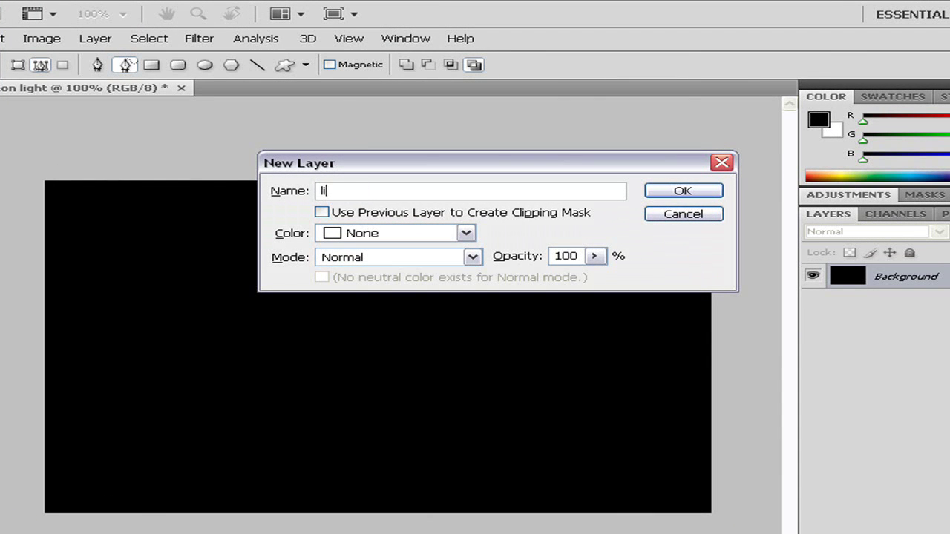
text(ghts)
key(Return)
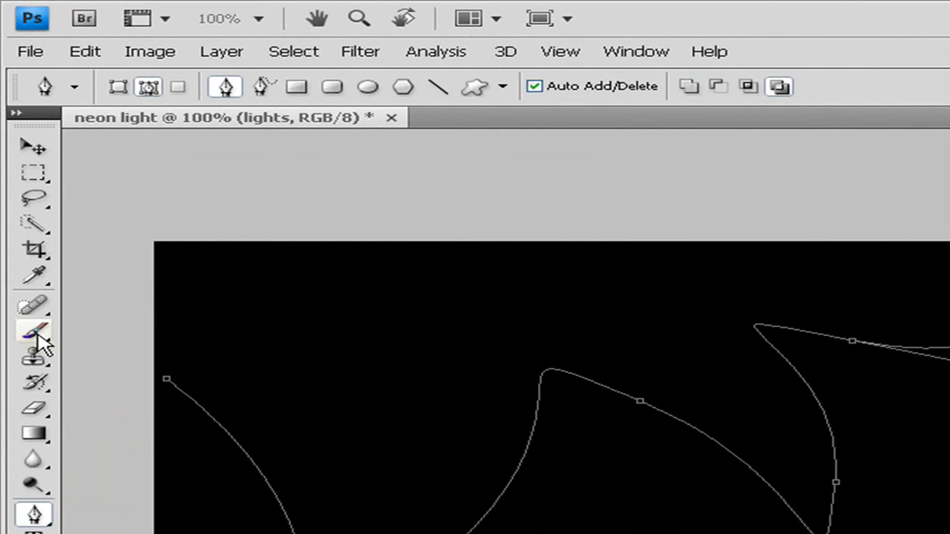
Step: Switch to the Brush tool with the 9 px hard round preset
click(23, 215)
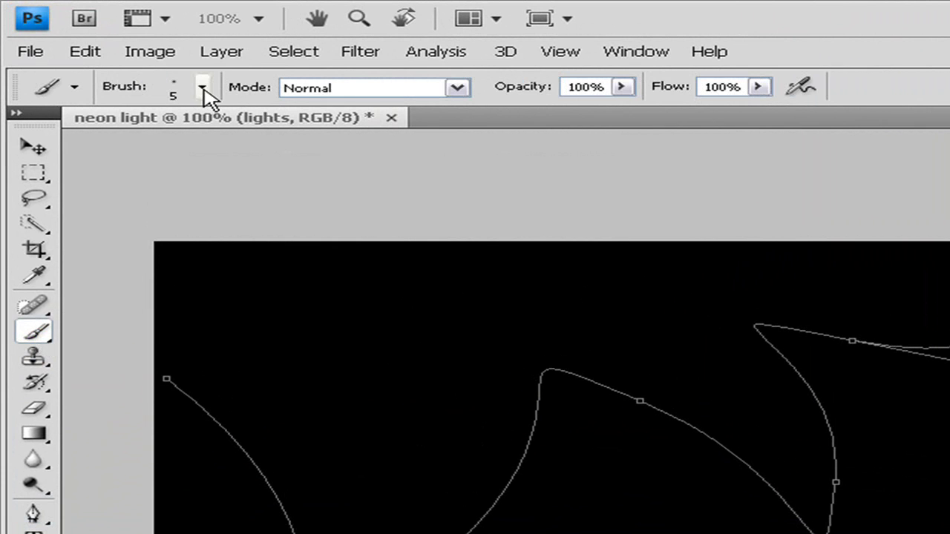
click(203, 90)
click(210, 276)
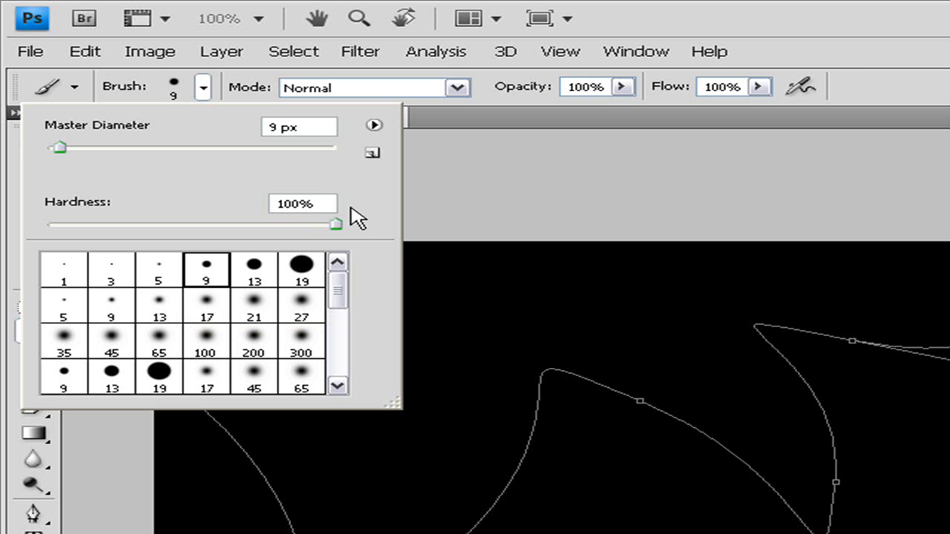
click(606, 201)
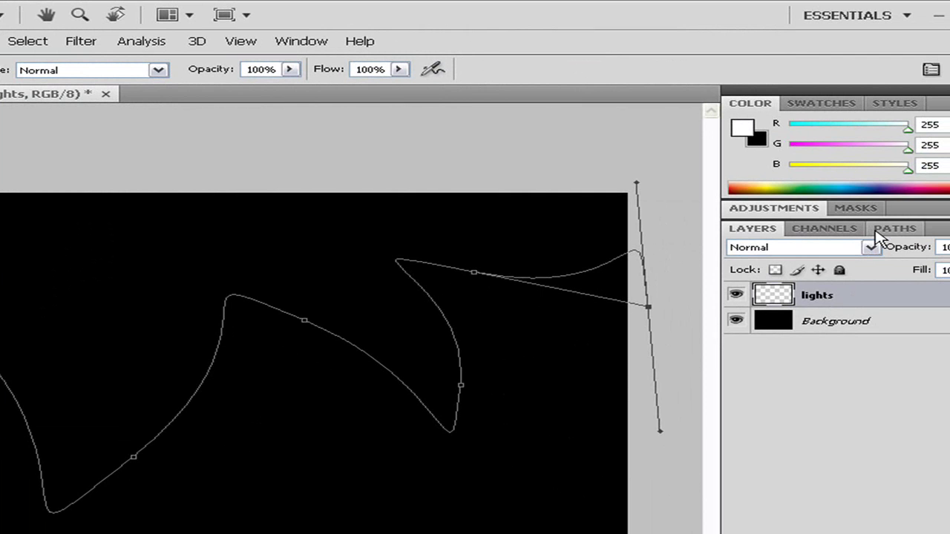
Step: Stroke the Work Path with the brush, then delete the path, keeping the white line
click(878, 233)
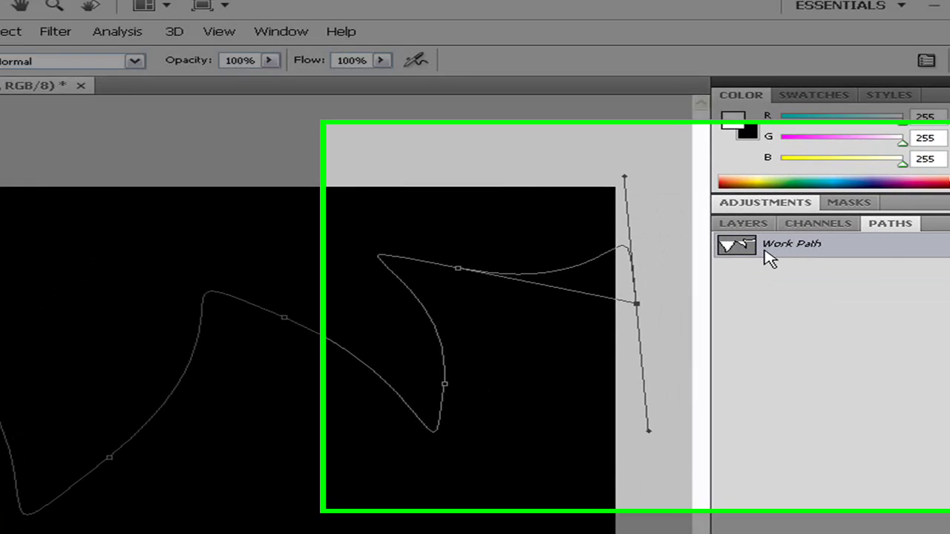
right_click(777, 260)
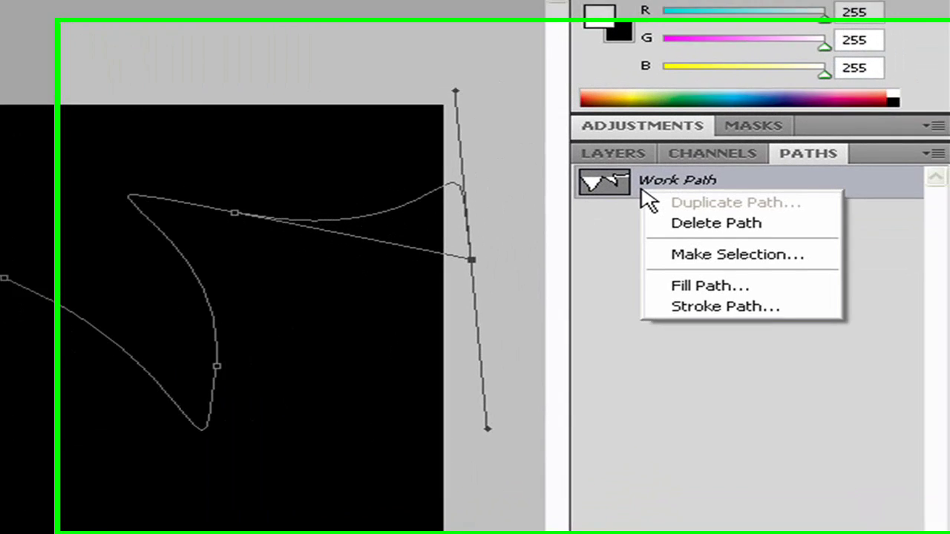
click(689, 306)
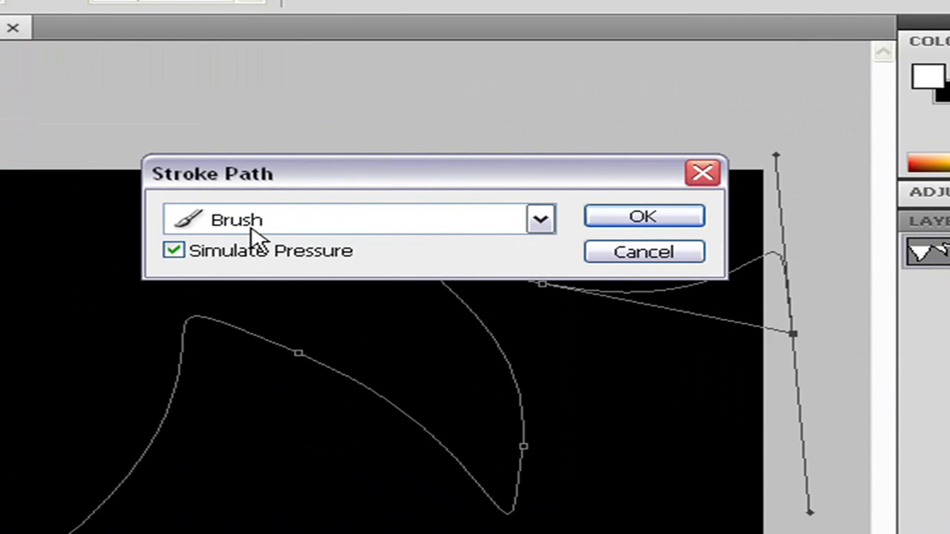
click(623, 222)
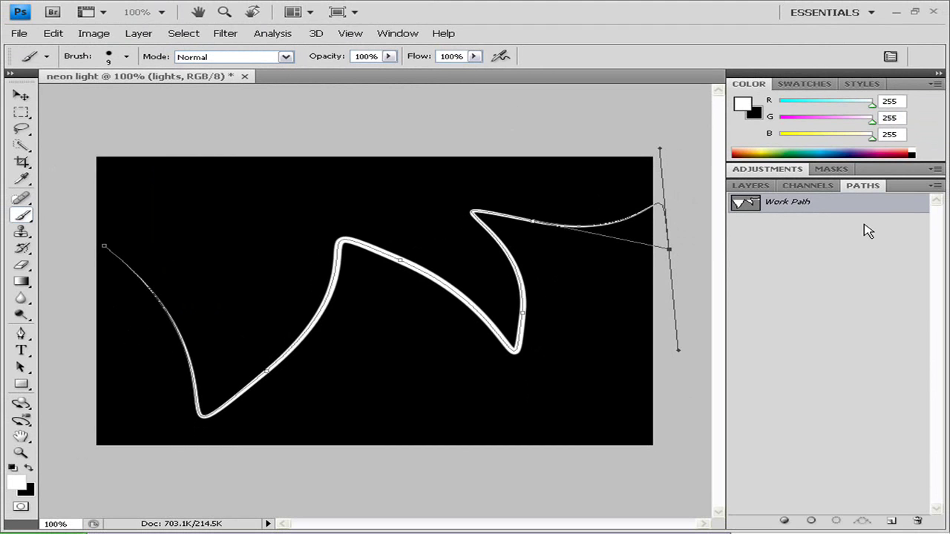
key(Delete)
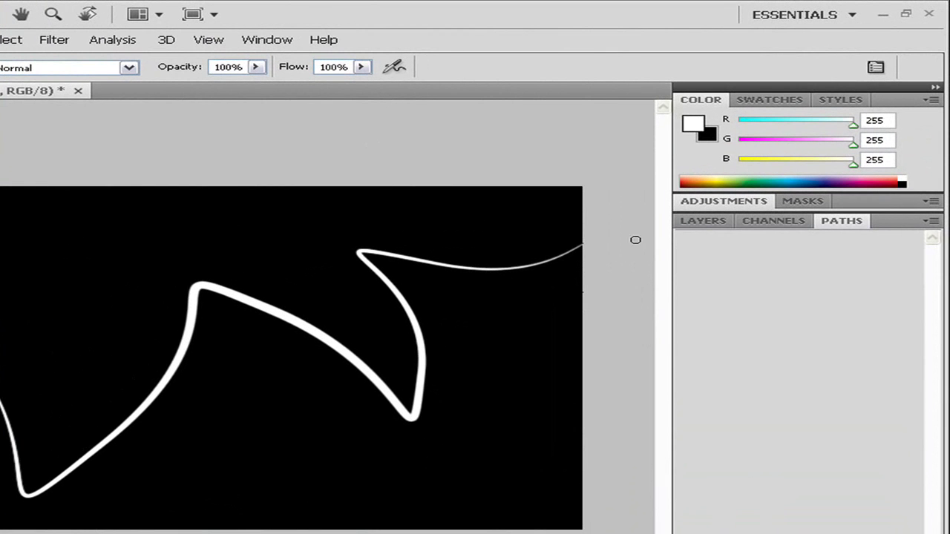
Step: Open Blending Options for the lights layer and turn on Drop Shadow
click(688, 227)
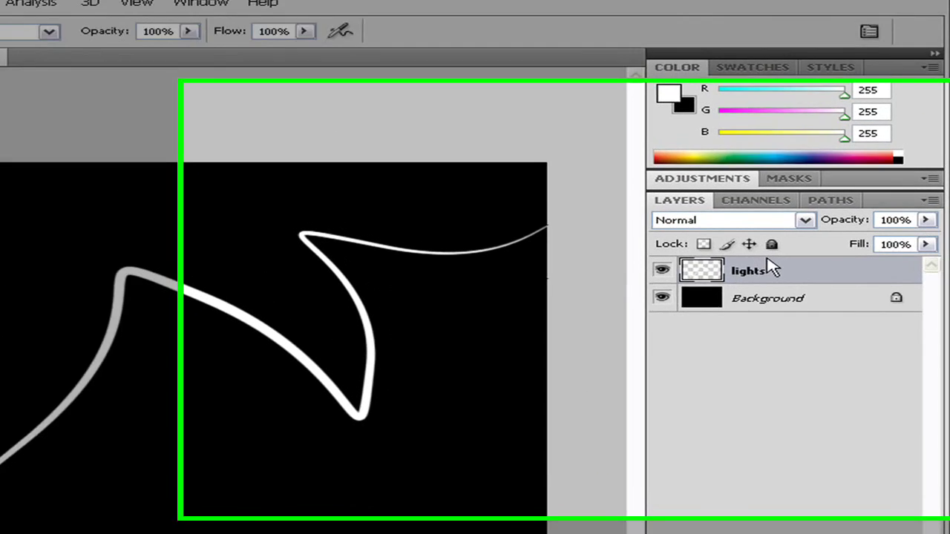
right_click(789, 280)
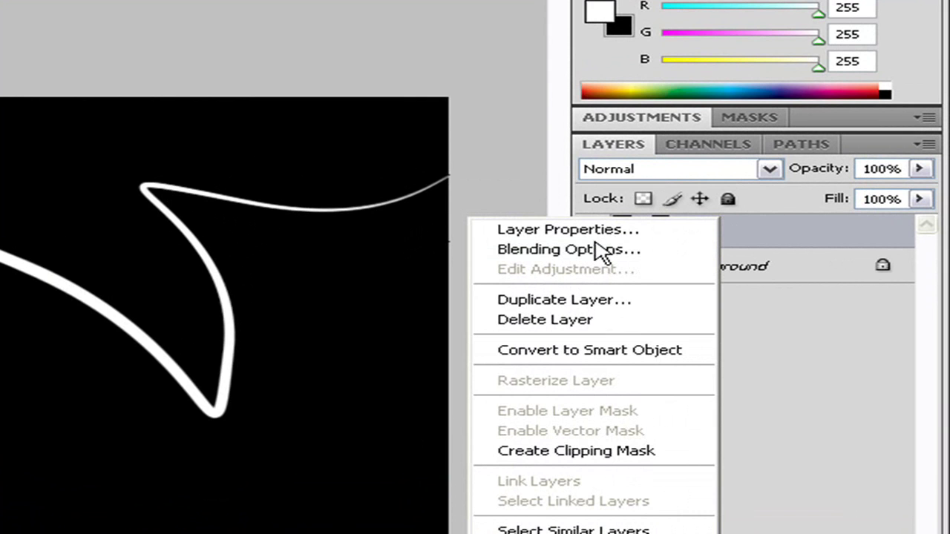
click(603, 249)
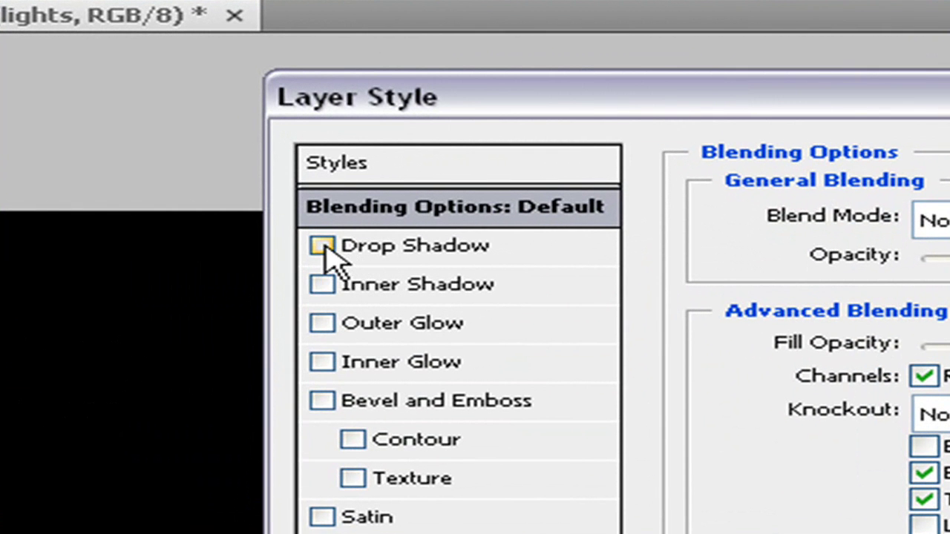
click(323, 247)
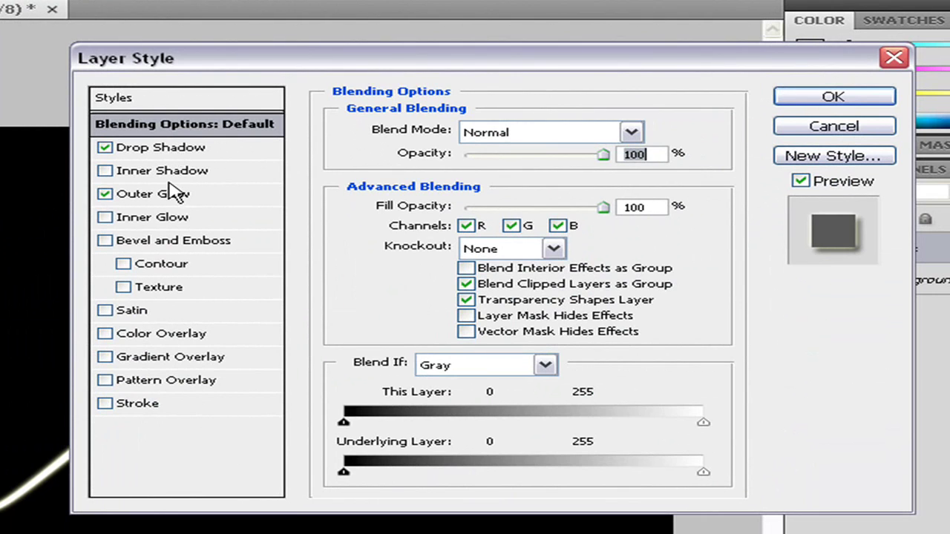
Step: Enable Outer Glow and set its colour to bright green 06ff00
click(170, 198)
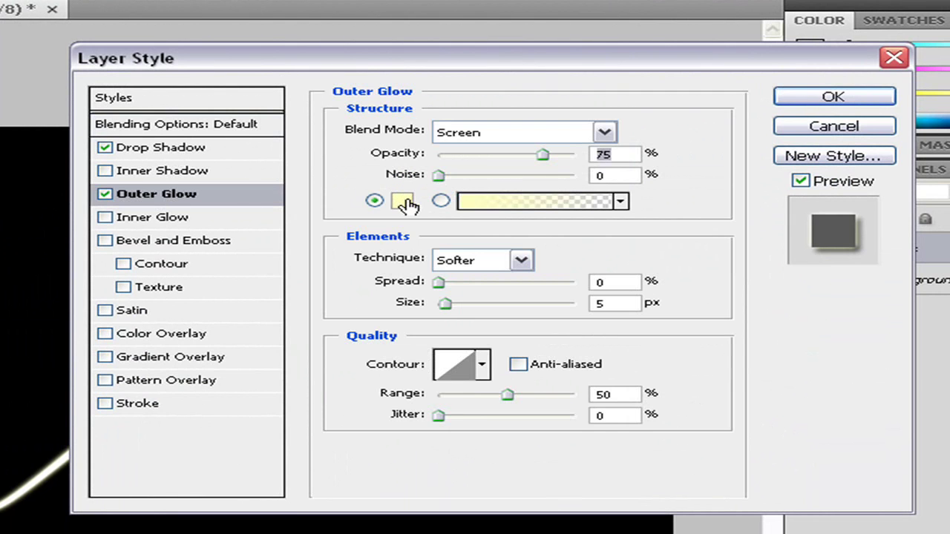
click(405, 202)
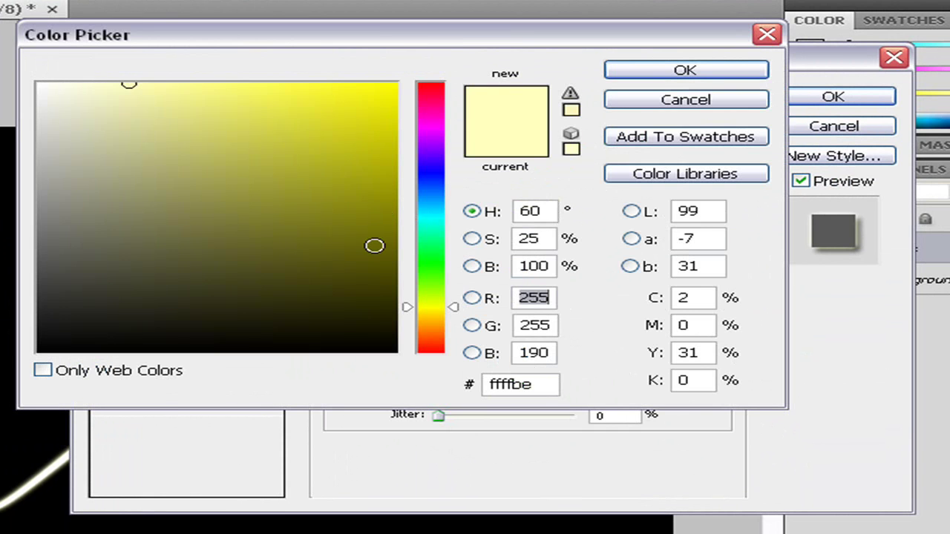
drag(440, 275, 439, 264)
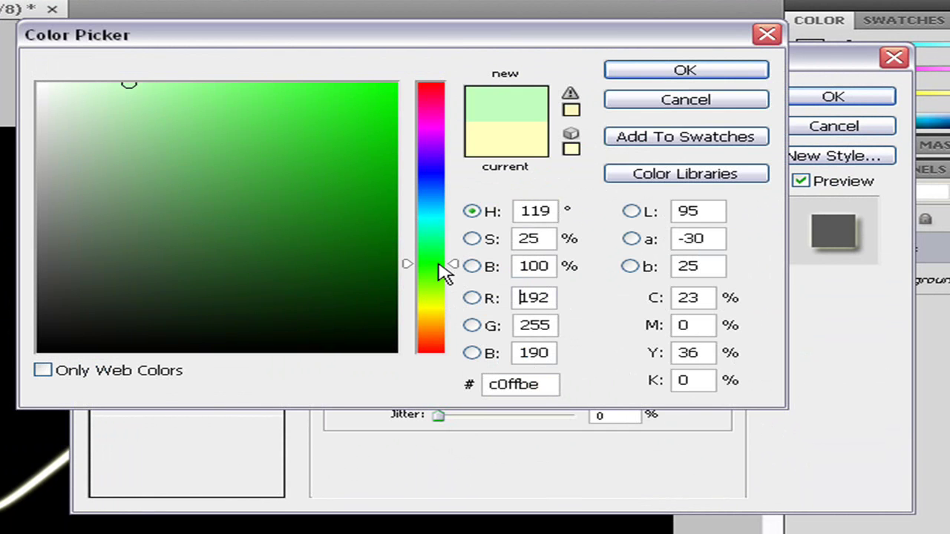
mouse_move(343, 99)
mouse_down()
mouse_move(471, 55)
mouse_move(487, 59)
mouse_up()
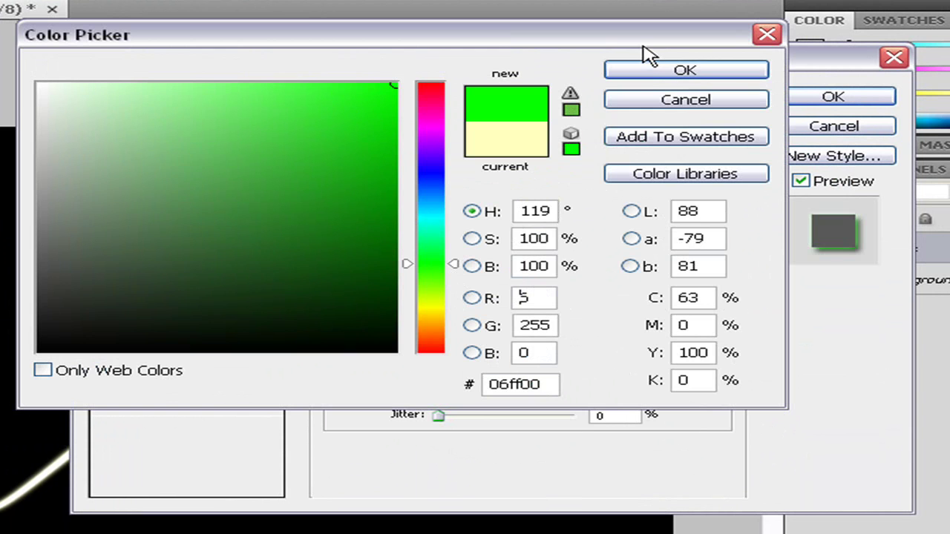
click(637, 71)
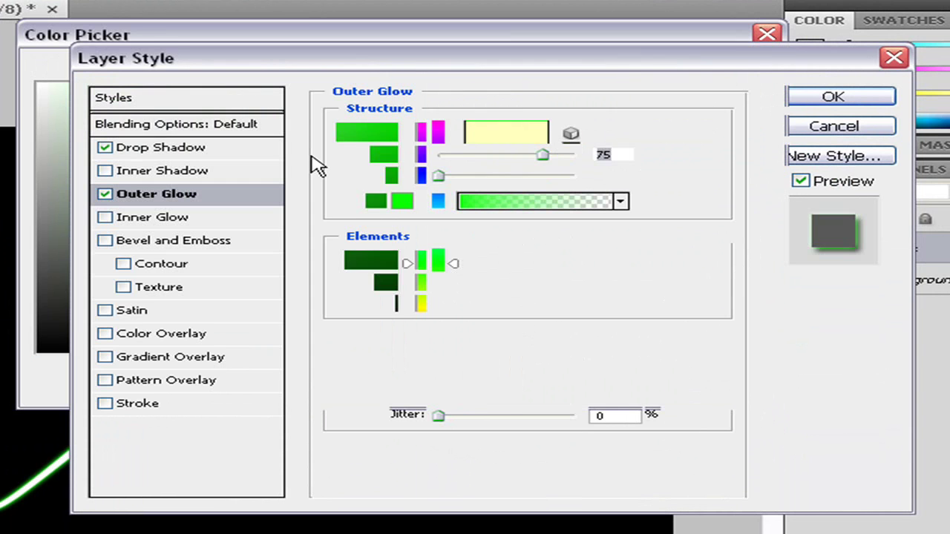
Step: Set the Drop Shadow colour to a saturated darker green
click(207, 149)
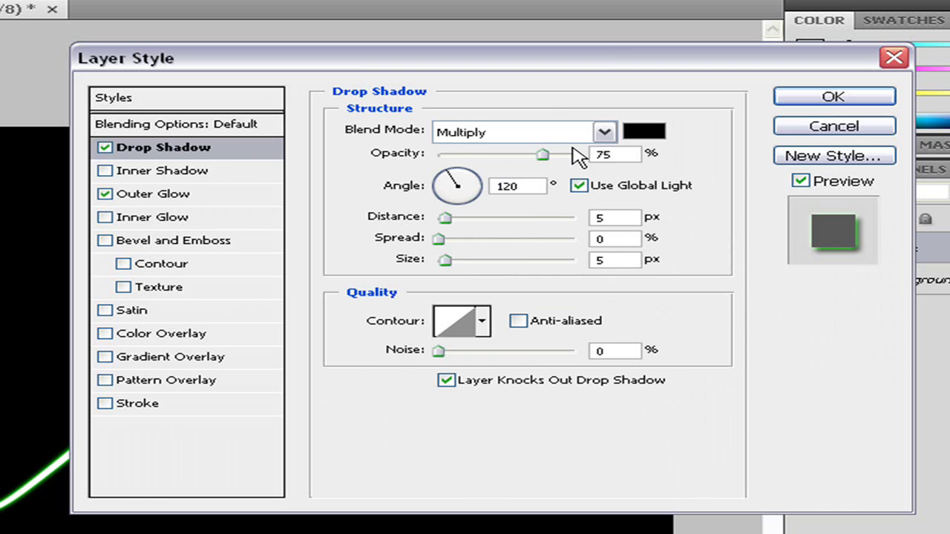
click(653, 130)
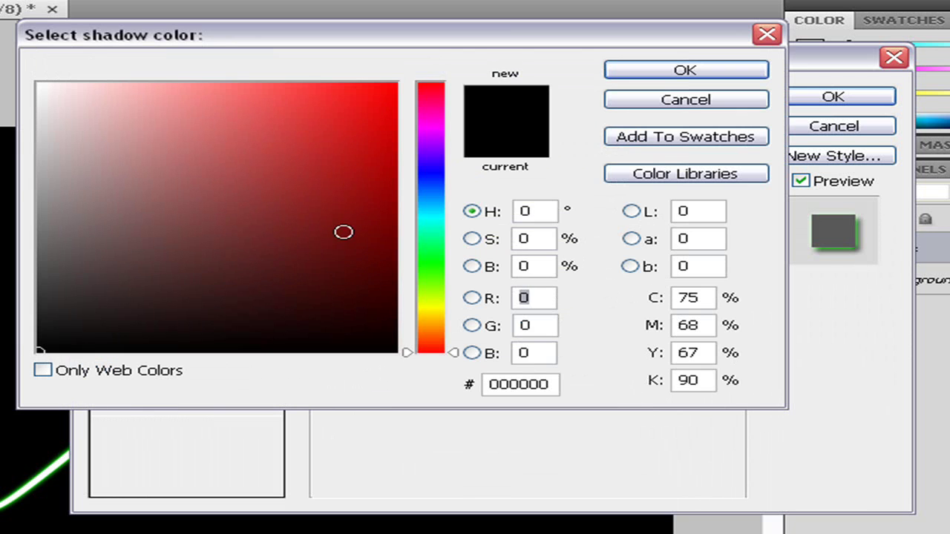
click(430, 258)
mouse_move(364, 204)
mouse_down()
mouse_move(409, 150)
mouse_move(411, 158)
mouse_up()
click(649, 68)
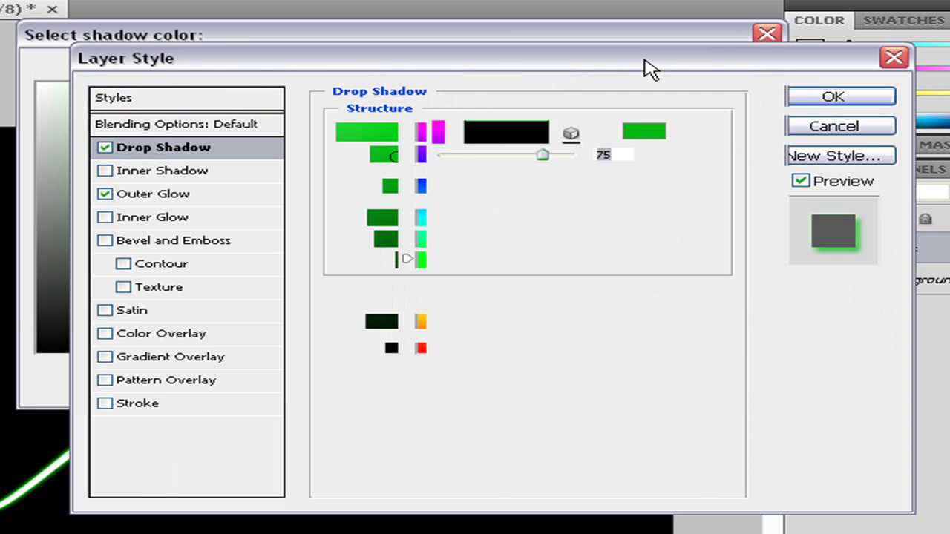
Step: Widen the outer glow to 51 px size with 11% spread
click(257, 201)
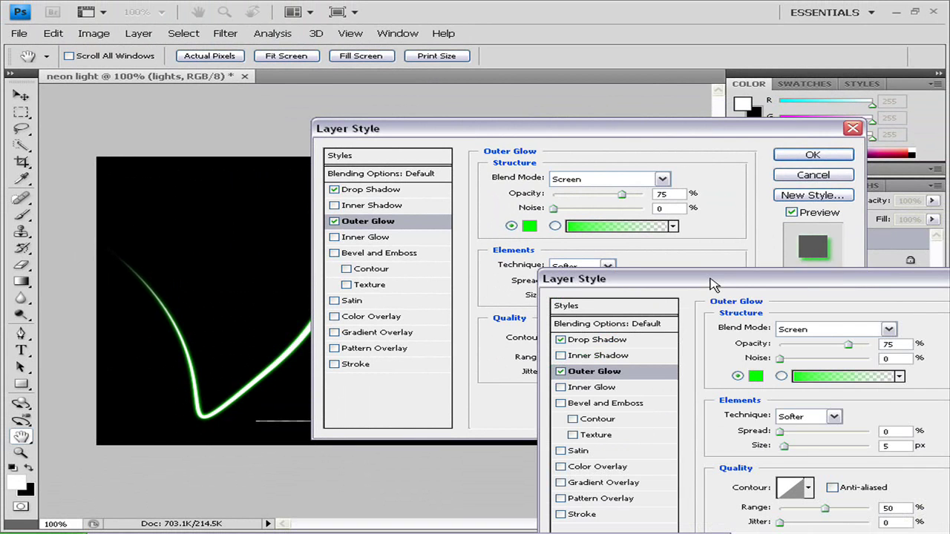
drag(710, 285, 566, 237)
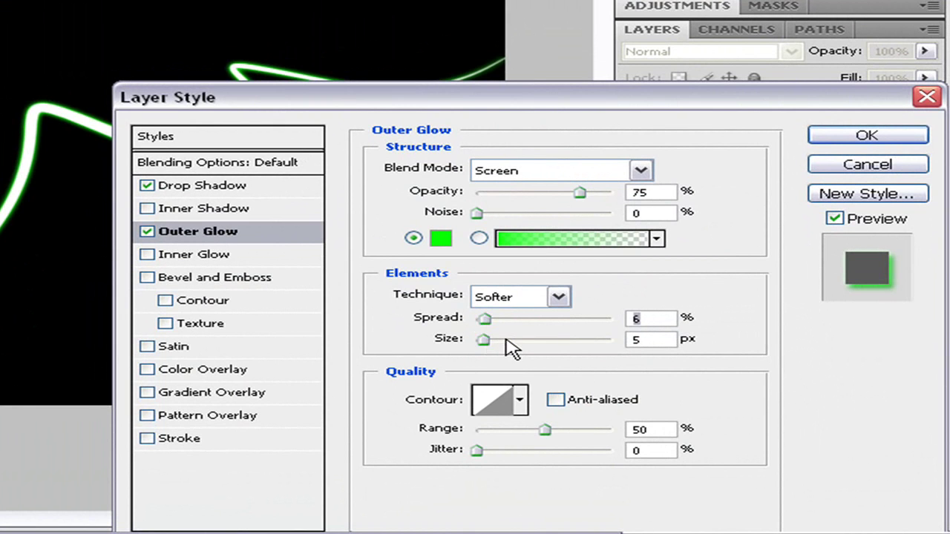
drag(507, 346, 493, 327)
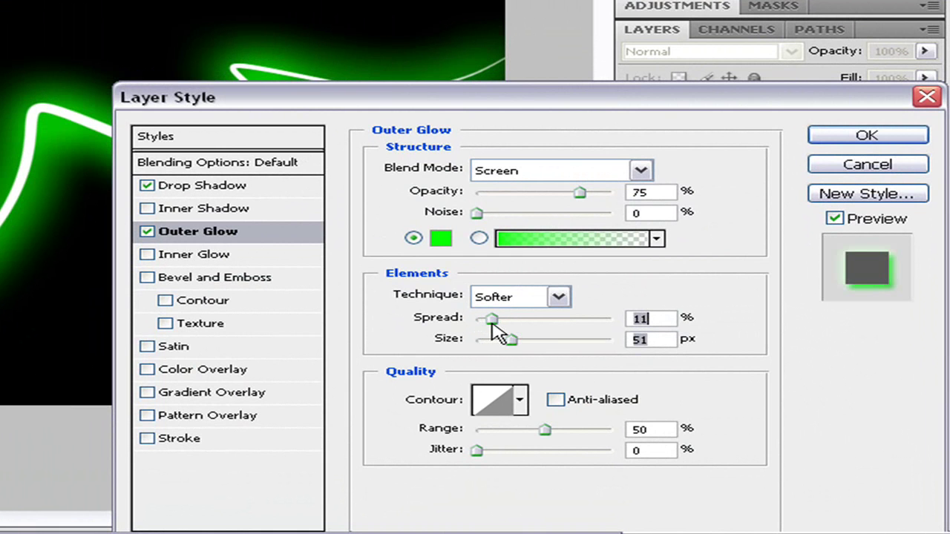
drag(549, 99, 450, 161)
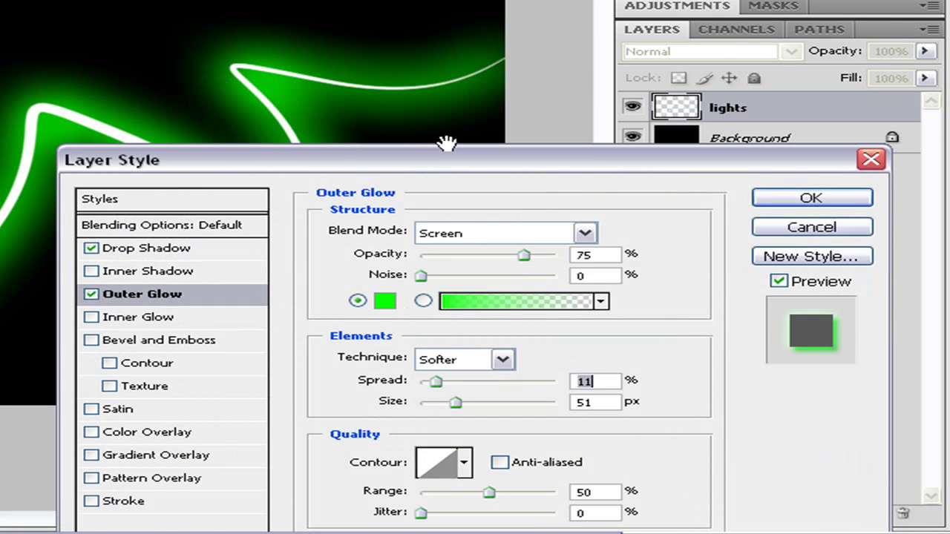
Step: Confirm the Layer Style so the line shows its green glow and shadow
click(814, 203)
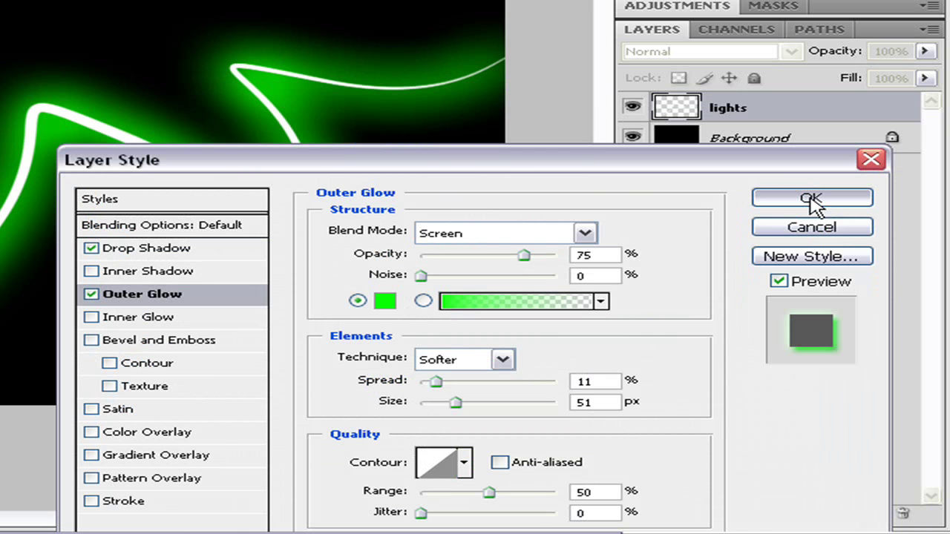